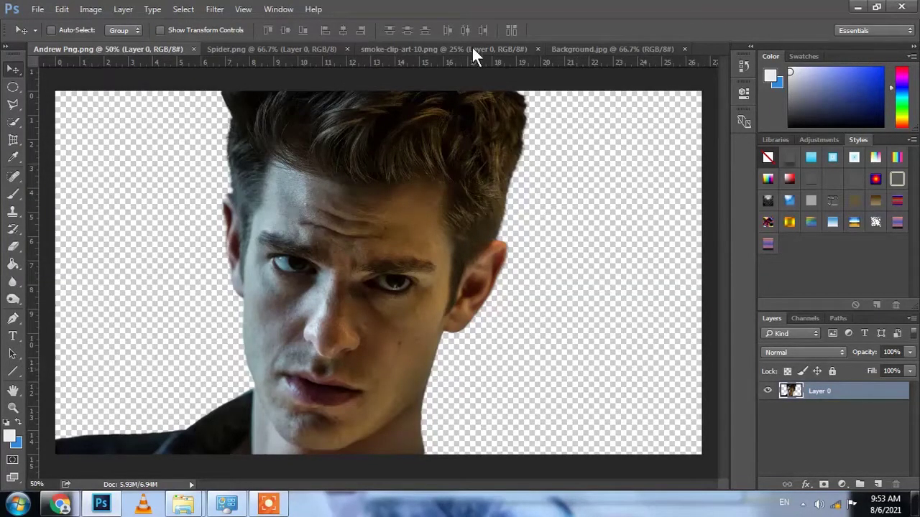
Step: Convert the portrait layer to a smart object and bring the neon street photo into its document
right_click(815, 385)
click(679, 231)
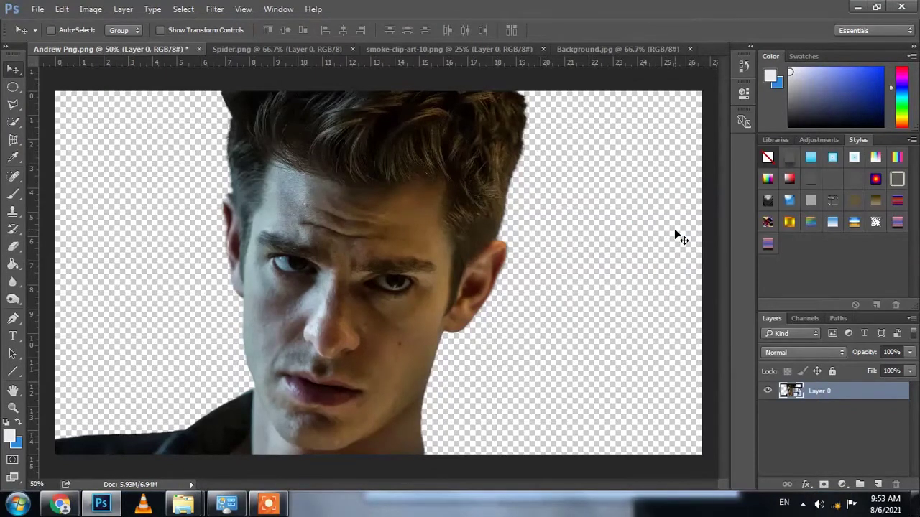
click(597, 49)
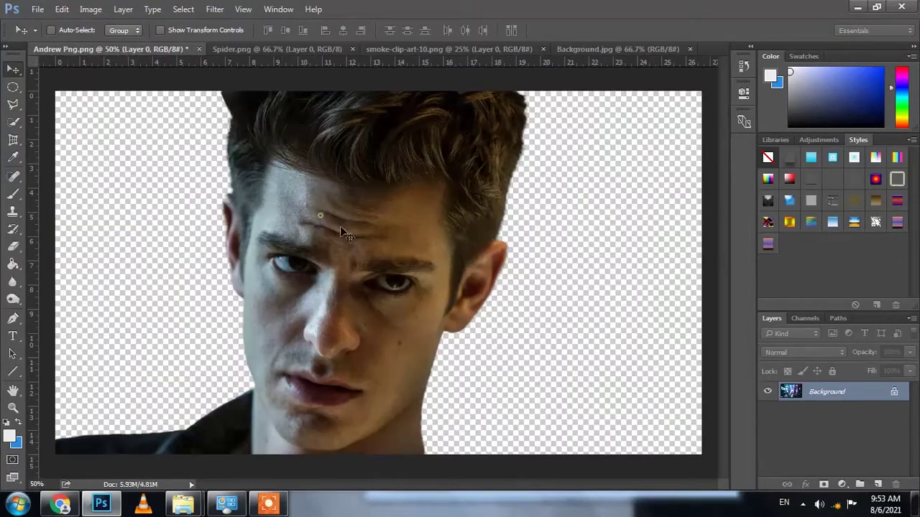
mouse_move(123, 48)
mouse_down()
mouse_move(385, 256)
mouse_move(359, 222)
mouse_up()
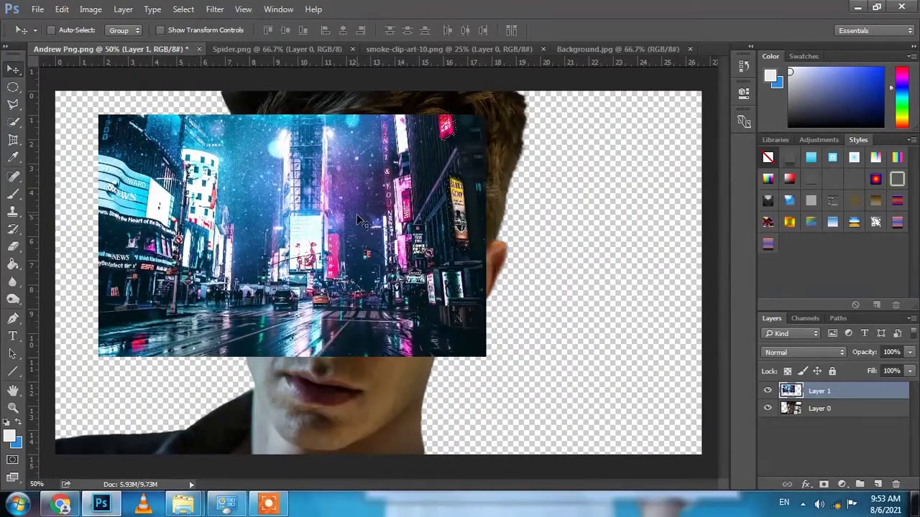
Step: Enlarge the street photo and move its layer beneath the portrait
key(ctrl+minus)
key(ctrl+minus)
key(ctrl+t)
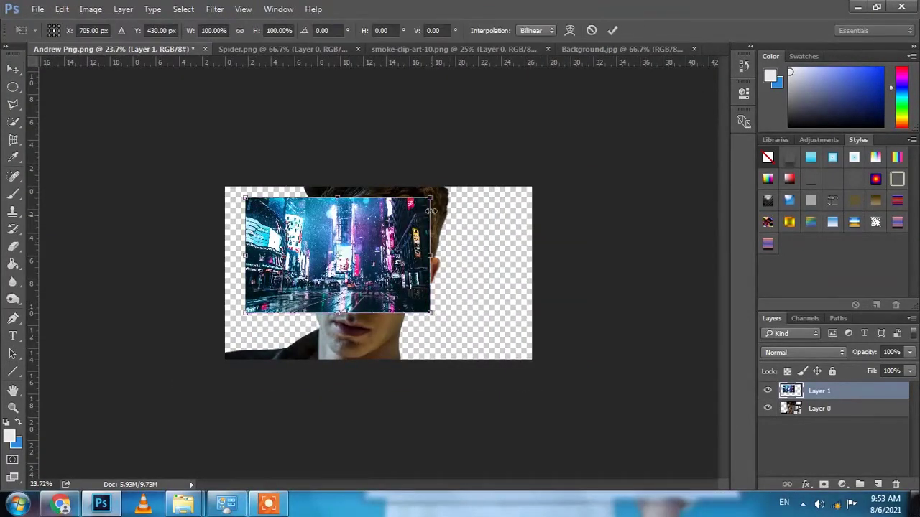
drag(429, 197, 650, 72)
drag(586, 190, 540, 256)
click(610, 32)
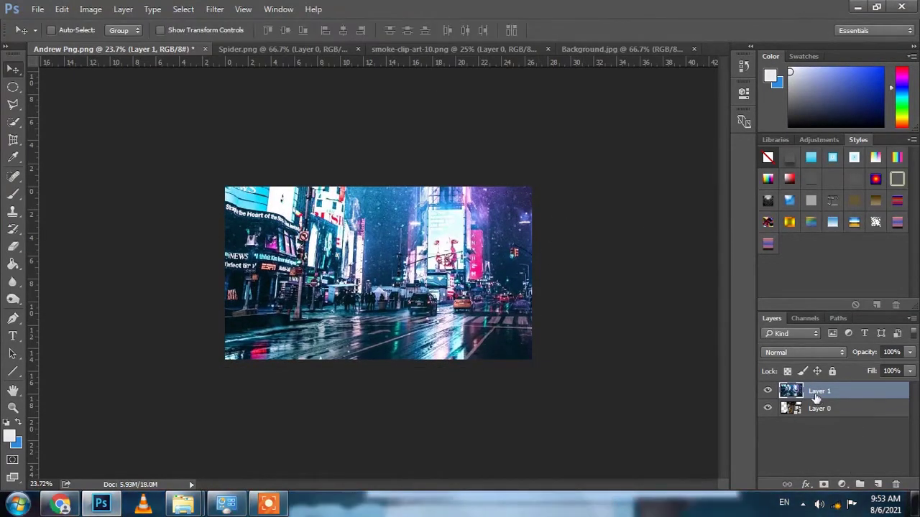
drag(817, 394, 798, 421)
key(ctrl+plus)
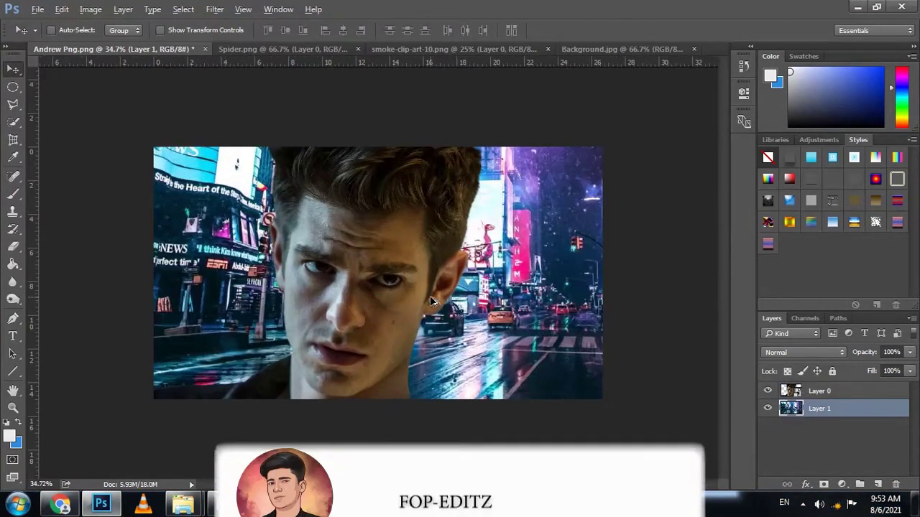
key(ctrl+minus)
key(ctrl+minus)
Step: Scale the street background further so it covers the whole canvas
key(ctrl+t)
key(ctrl+0)
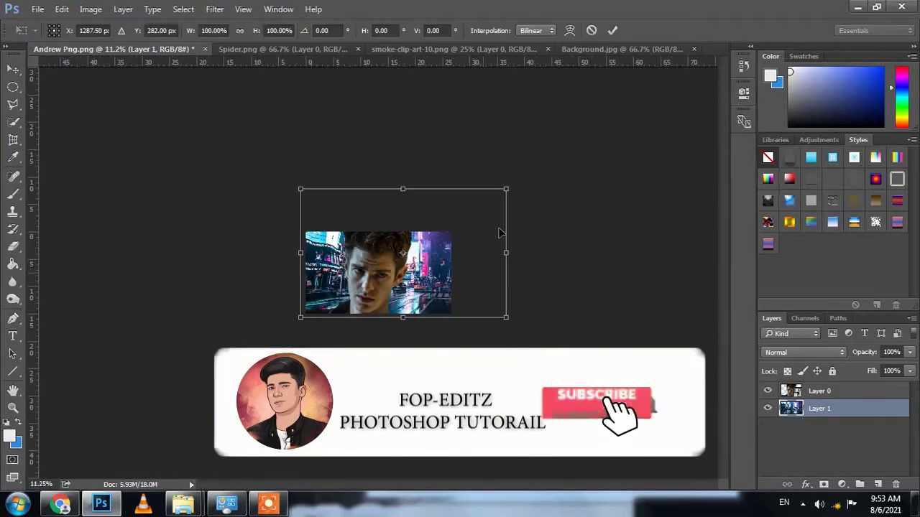
drag(507, 196, 698, 111)
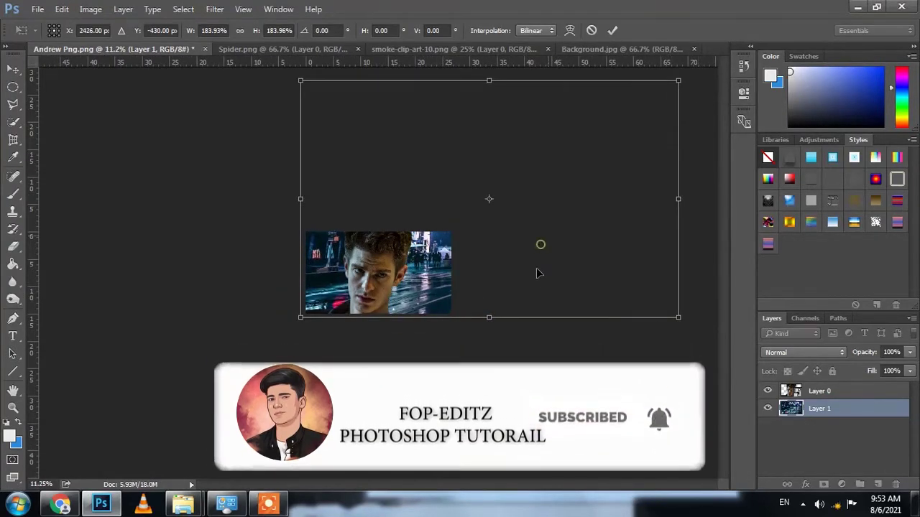
mouse_move(536, 249)
mouse_down()
mouse_move(535, 294)
mouse_move(533, 286)
mouse_up()
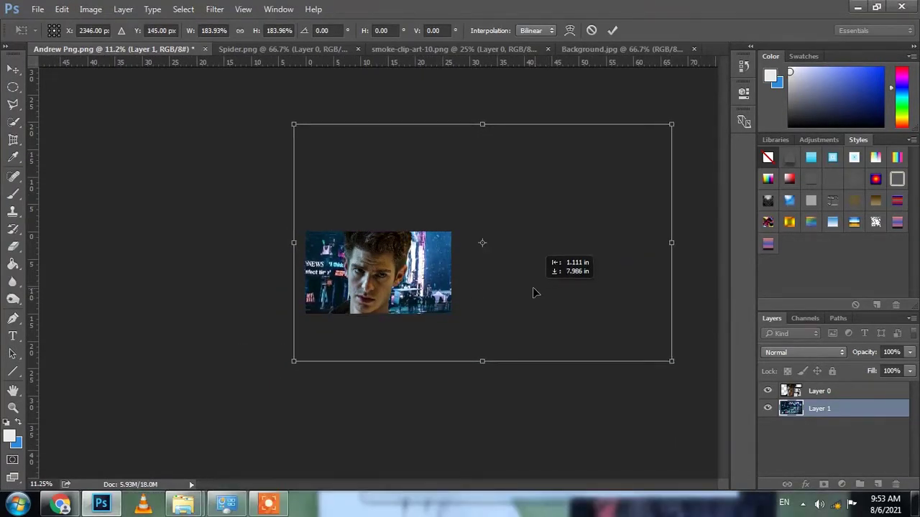
key(Return)
key(ctrl+0)
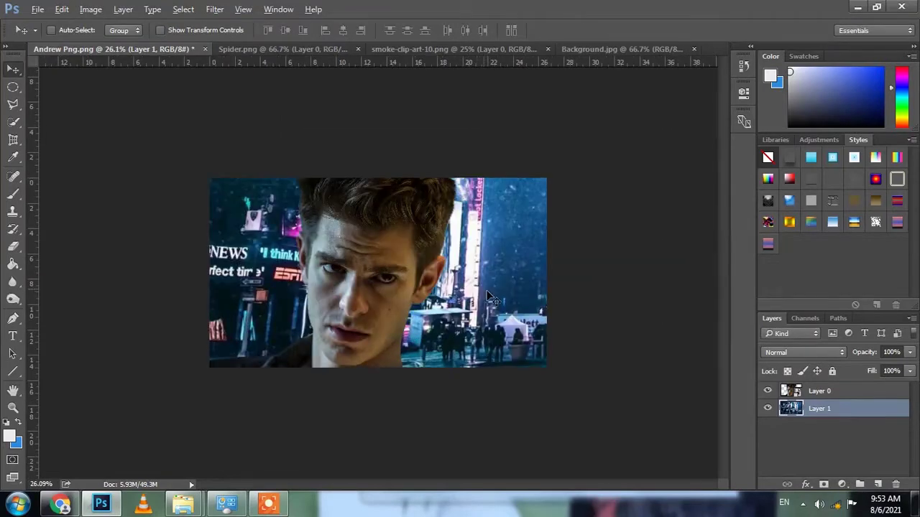
Step: Apply a radius-19 Lens Blur to the street background, then fit the image on screen
click(213, 10)
mouse_move(221, 158)
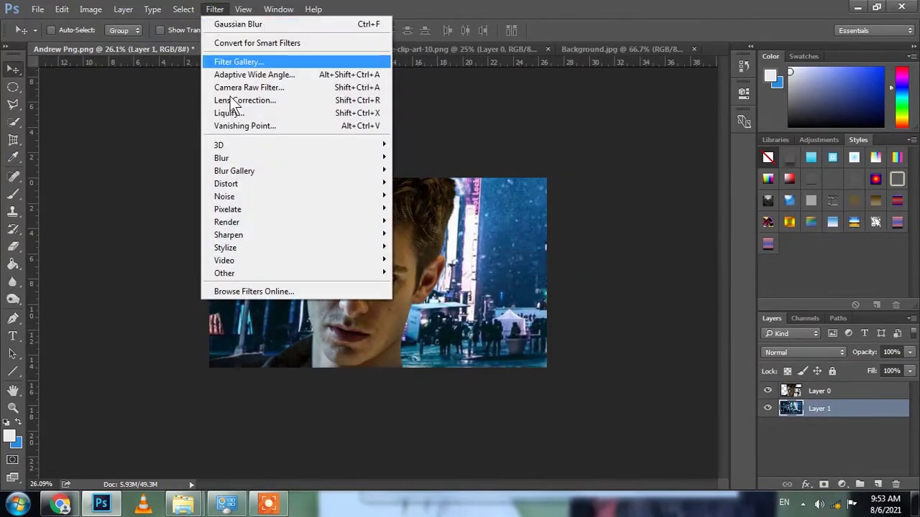
click(424, 223)
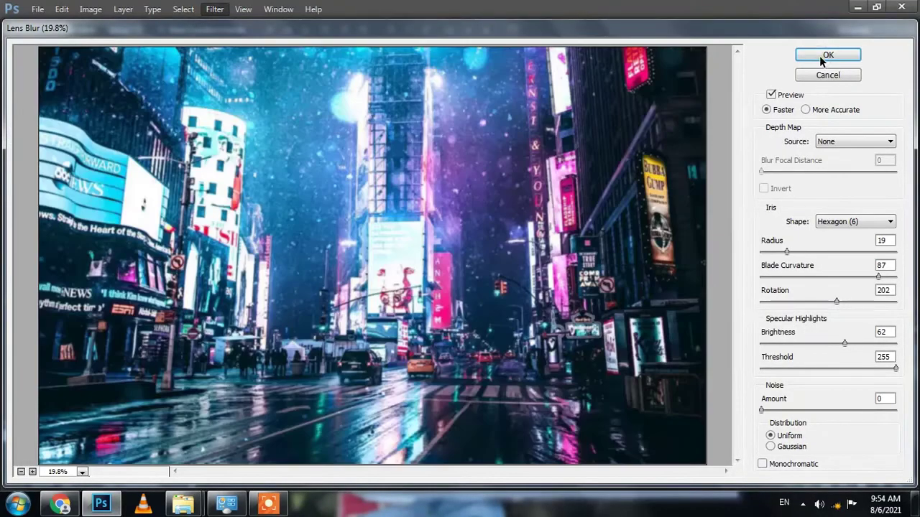
click(825, 56)
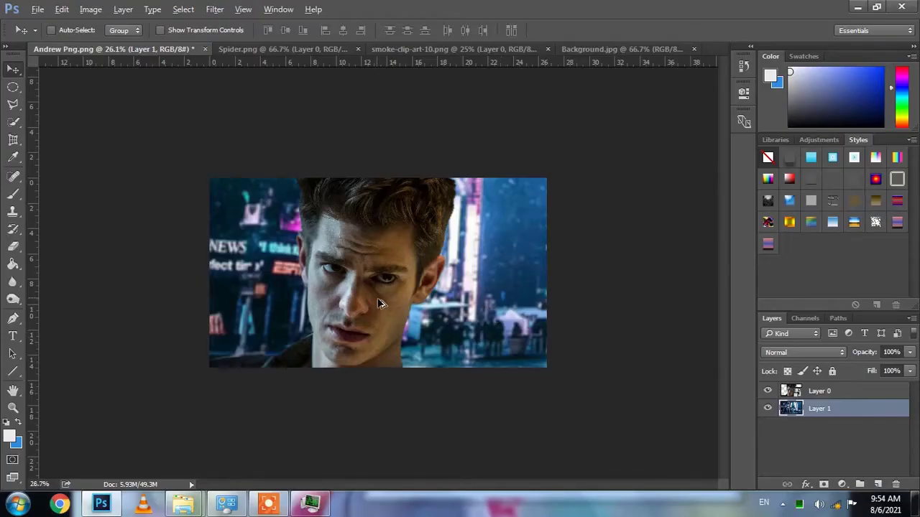
scroll(381, 303, up, 2)
scroll(447, 330, up, 2)
right_click(385, 274)
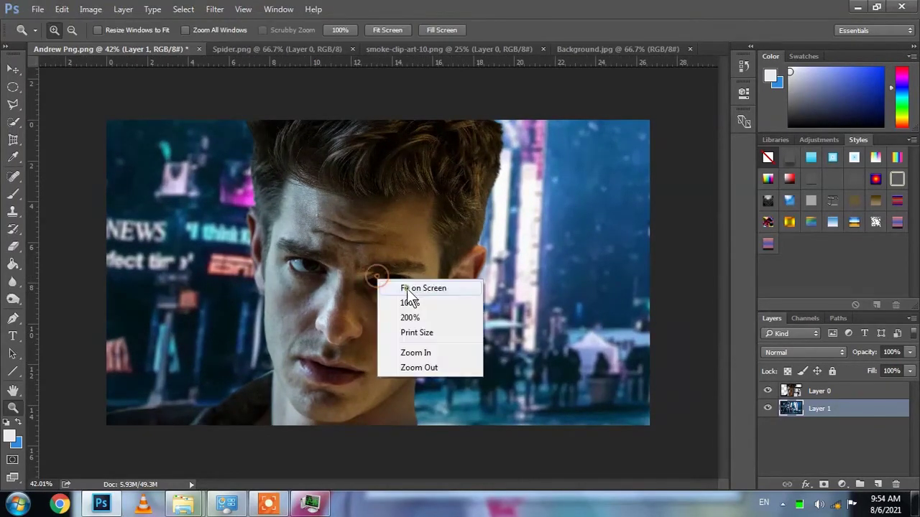
click(407, 289)
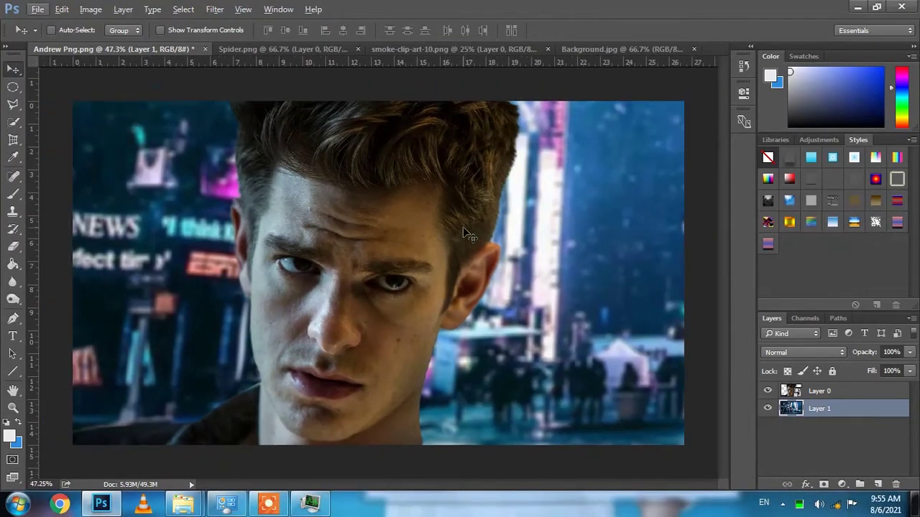
Step: Add a new empty layer clipped to the portrait layer
click(812, 393)
click(878, 485)
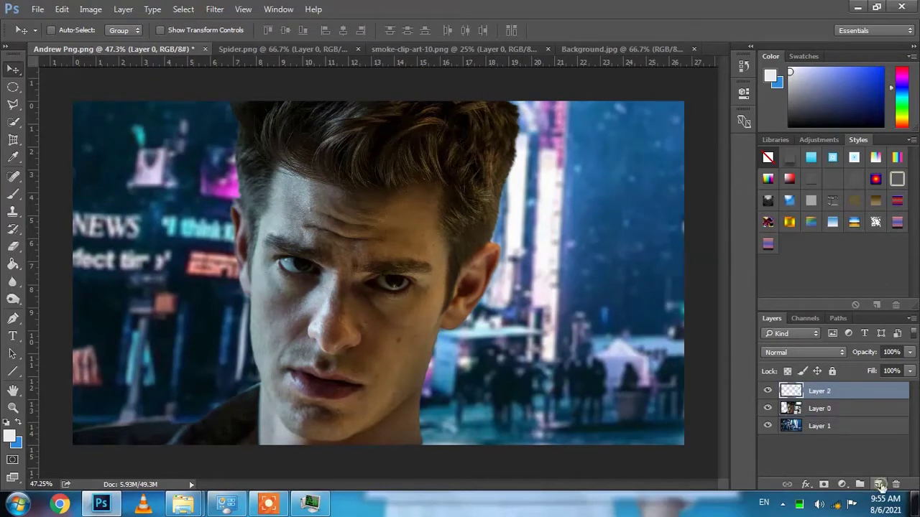
alt+click(812, 395)
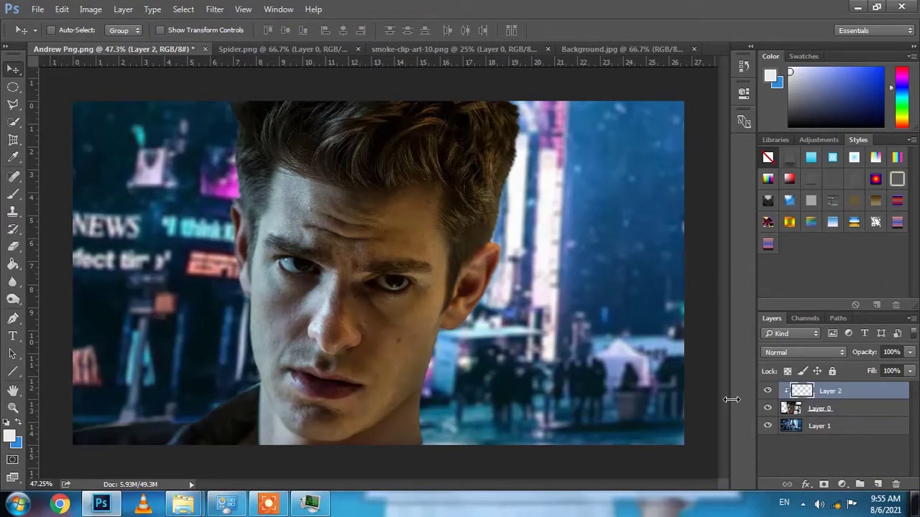
click(10, 204)
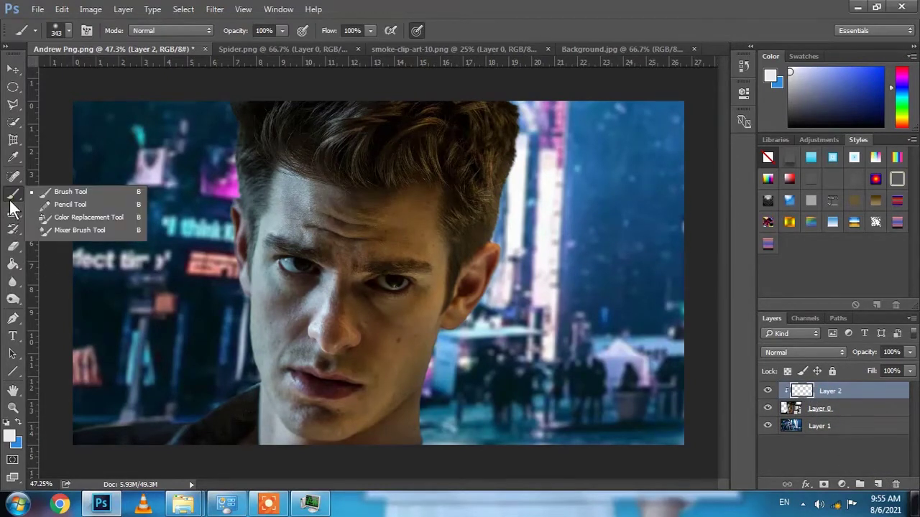
Step: Paint pink and pale neon light sampled from the image along the top and right hair edges
click(13, 157)
click(48, 157)
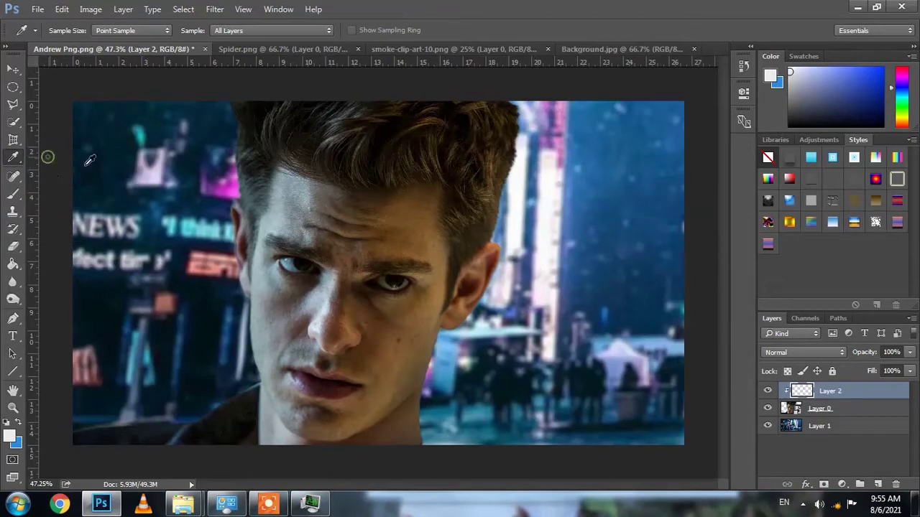
click(559, 139)
click(10, 194)
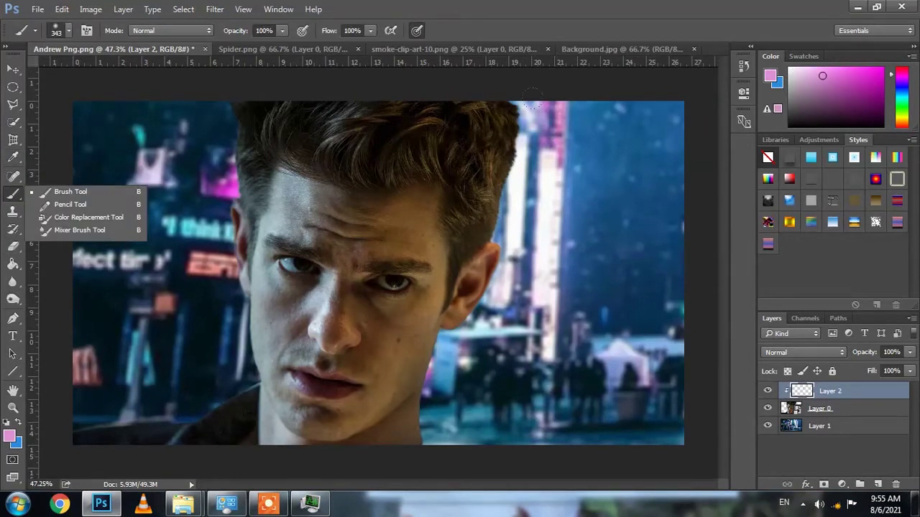
drag(532, 101, 535, 144)
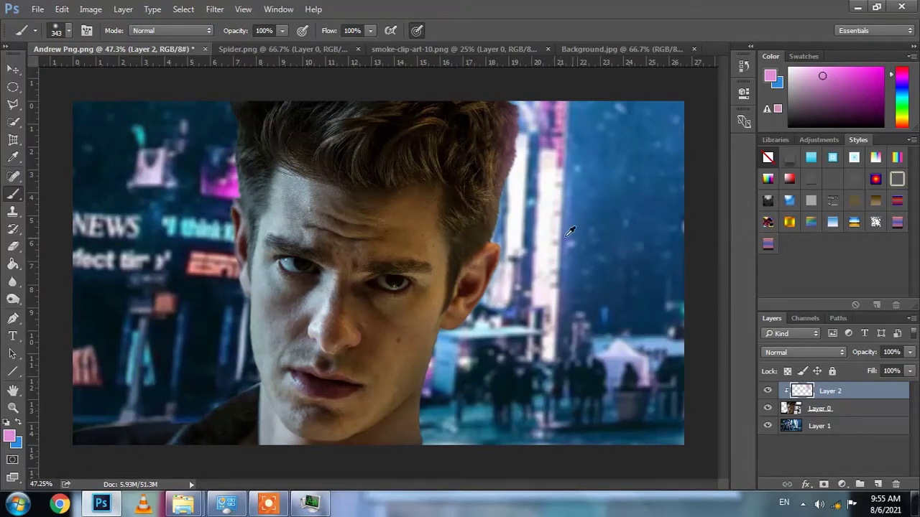
alt+click(549, 171)
drag(503, 205, 493, 270)
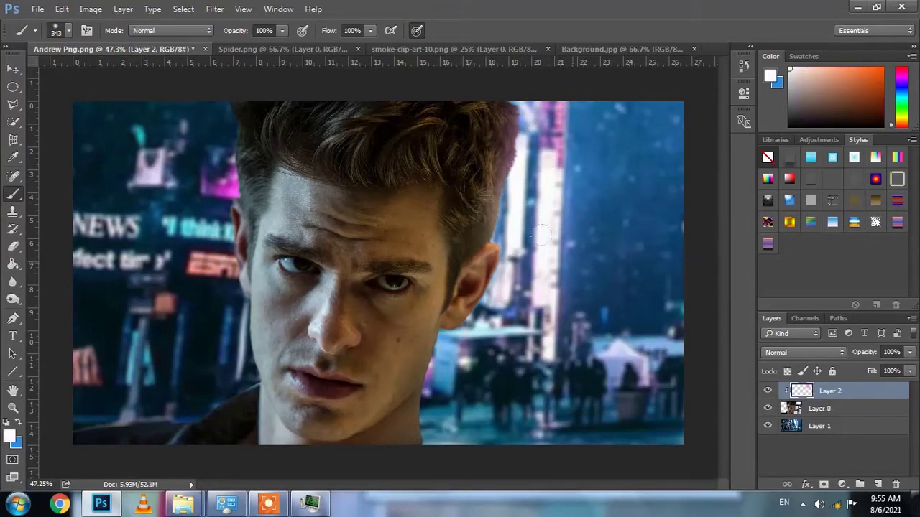
Step: Tint the edges with red and magenta sampled from the ESPN and pink signs, then select the other layers
alt+click(555, 288)
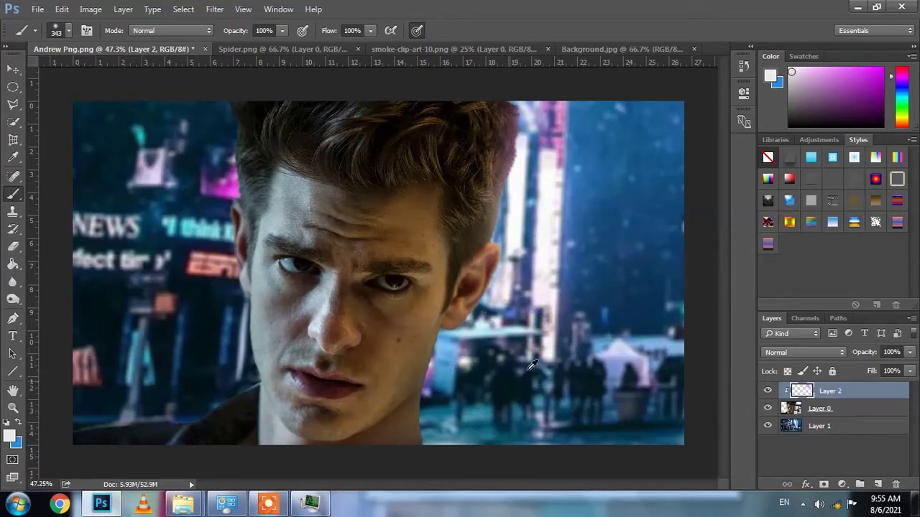
alt+click(550, 326)
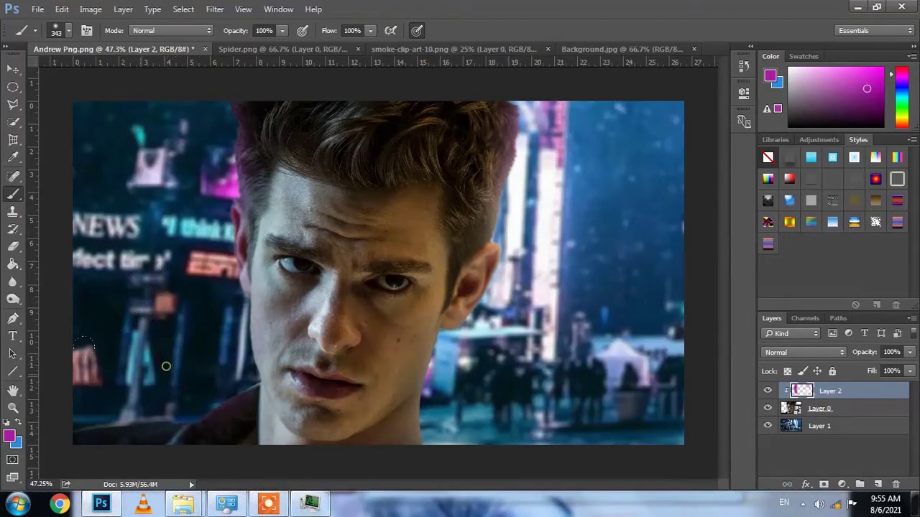
alt+click(199, 260)
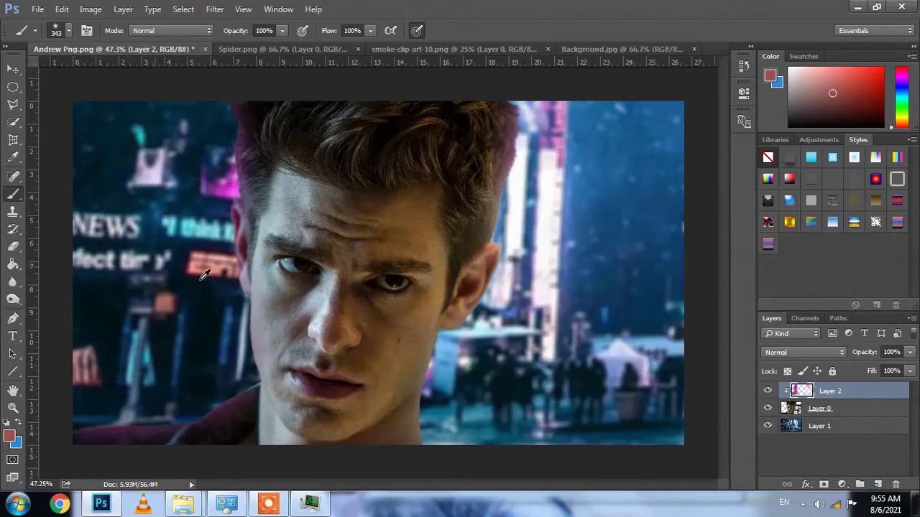
alt+scroll(204, 275, down, 2)
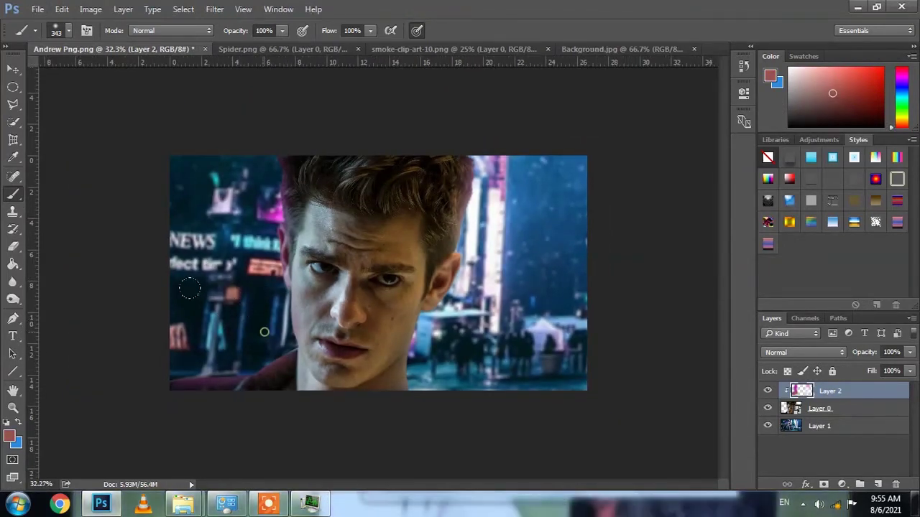
alt+scroll(480, 263, up, 1)
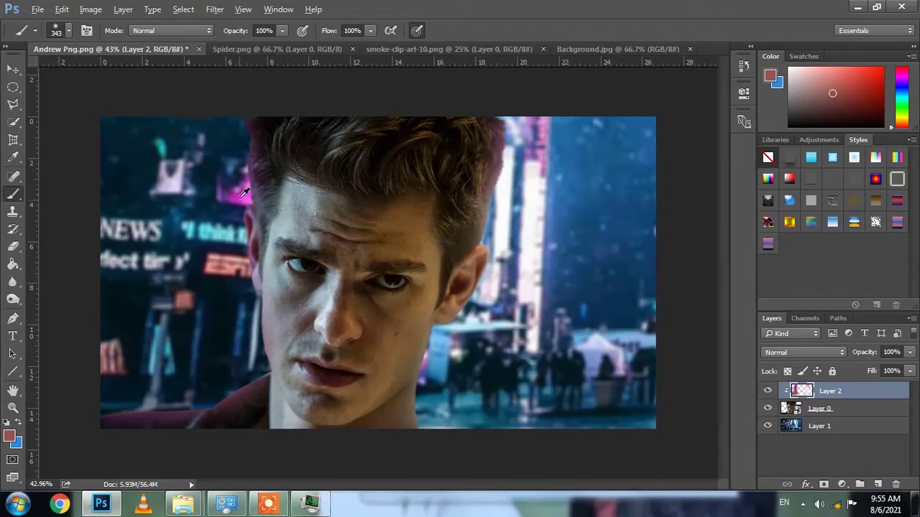
alt+click(242, 197)
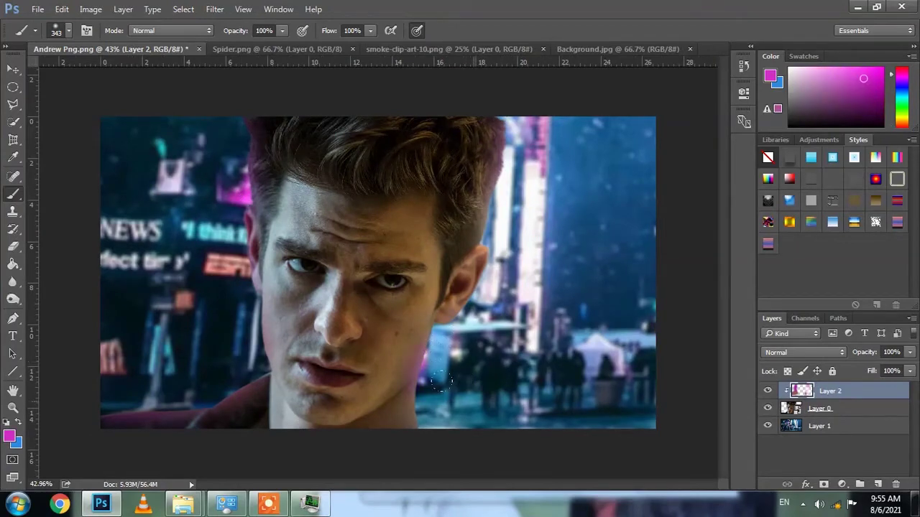
alt+scroll(380, 273, down, 1)
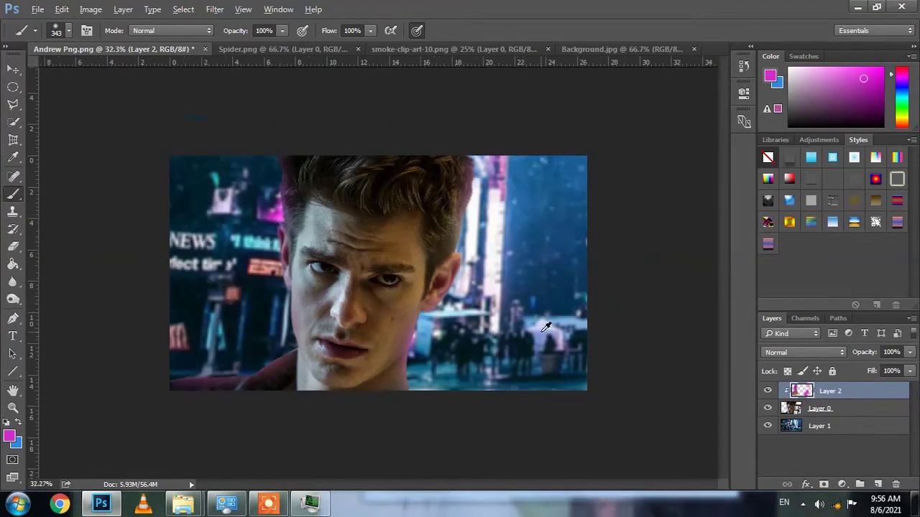
key(v)
alt+scroll(410, 216, up, 1)
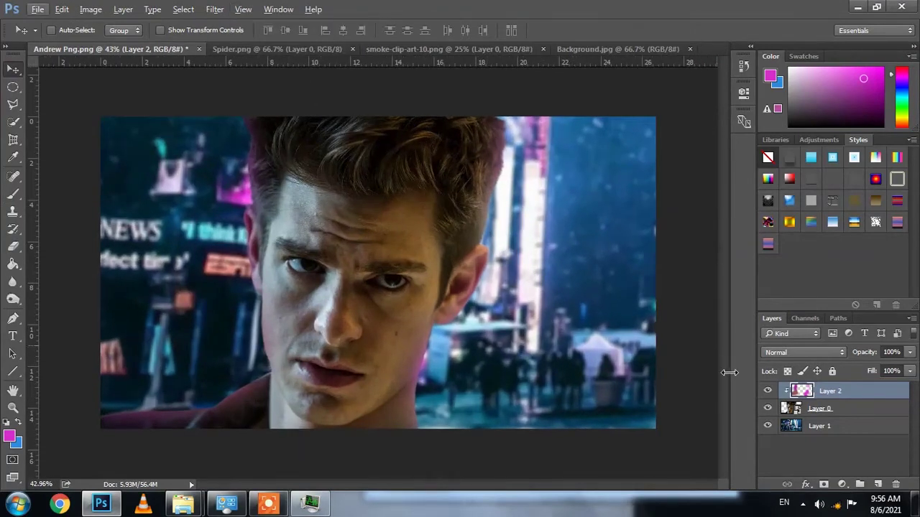
shift+click(814, 427)
Step: Merge the selected portrait and background layers into one layer
right_click(819, 425)
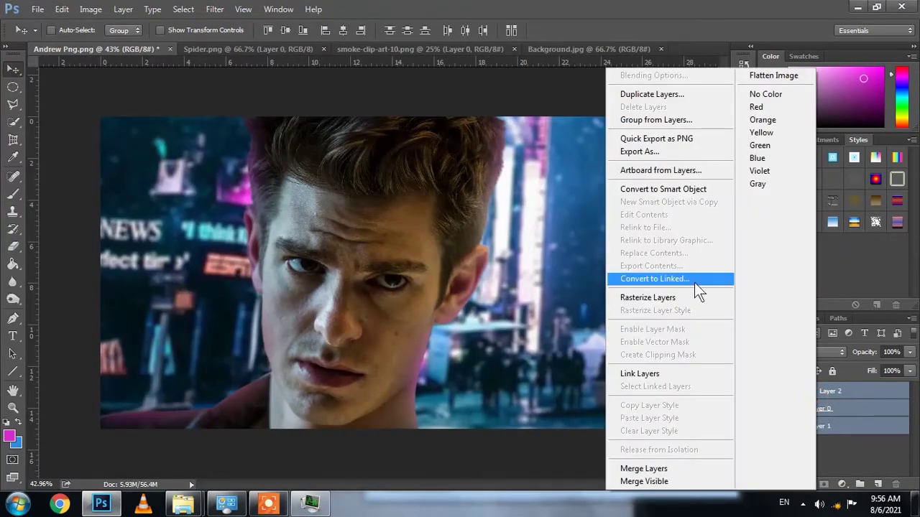
click(644, 197)
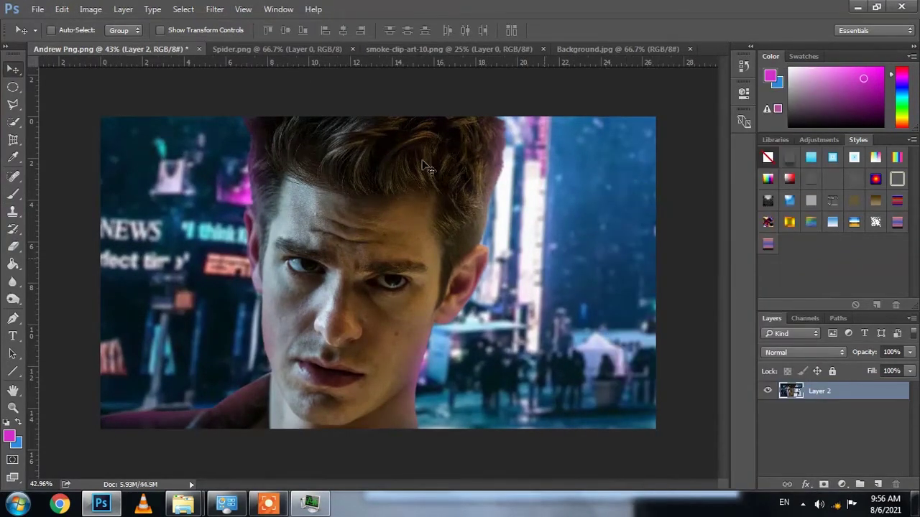
click(413, 48)
Step: Add the smoke image over the portrait and rotate it about -38.55°
drag(424, 290, 81, 23)
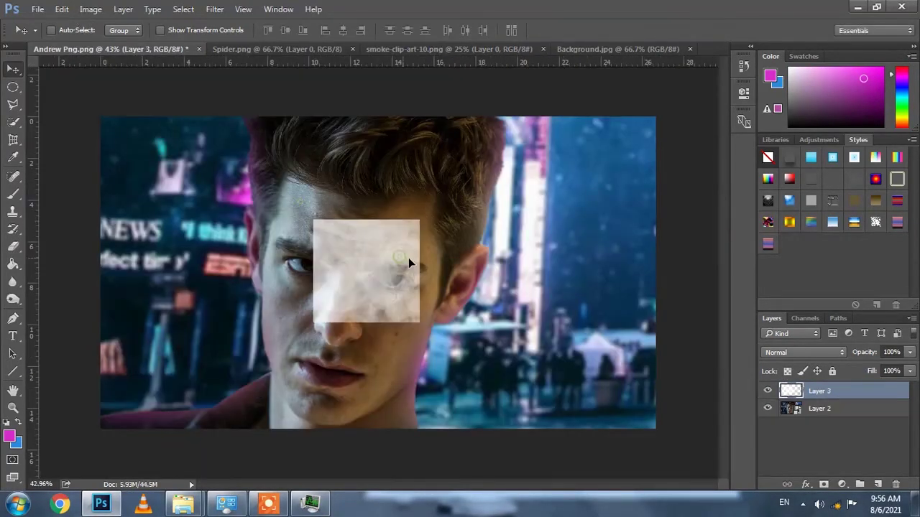
drag(124, 49, 450, 275)
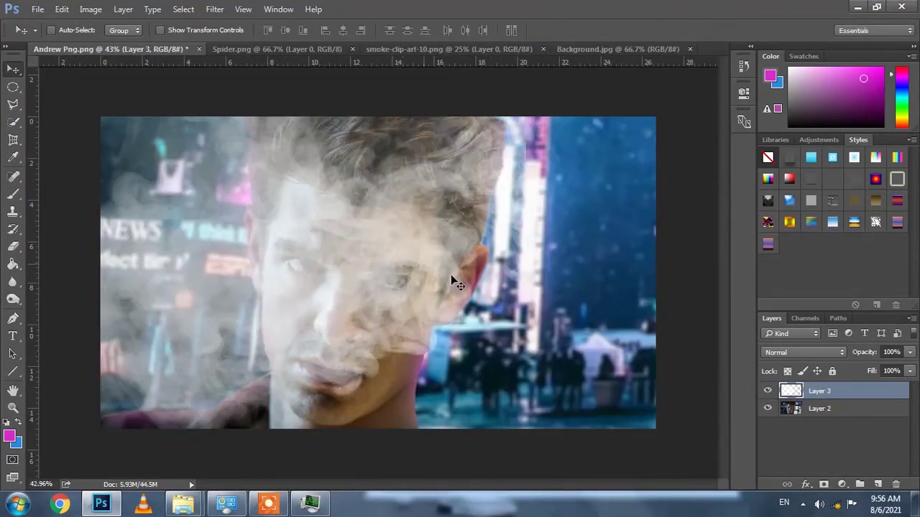
mouse_move(469, 368)
mouse_down()
mouse_move(525, 317)
mouse_move(549, 365)
mouse_move(584, 374)
mouse_move(461, 338)
mouse_move(536, 312)
mouse_move(523, 356)
mouse_up()
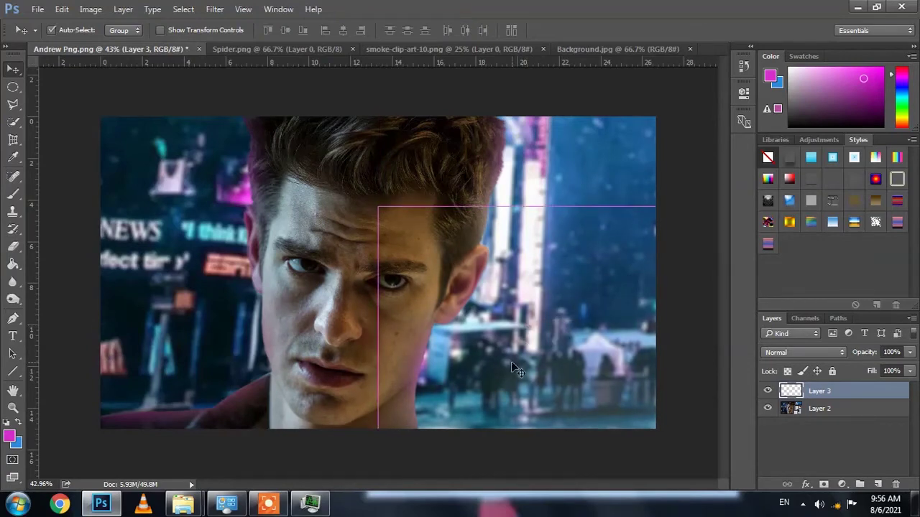
key(ctrl+t)
mouse_move(458, 151)
mouse_down()
mouse_move(255, 222)
mouse_move(183, 352)
mouse_move(618, 346)
mouse_up()
Step: Commit the smoke rotation and soften the smoke with a 5-pixel Gaussian Blur
key(Return)
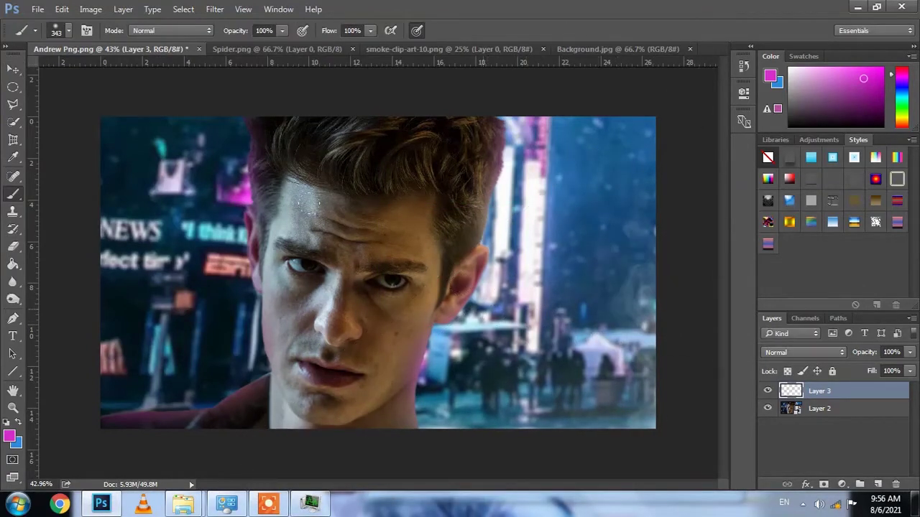
click(214, 9)
mouse_move(221, 158)
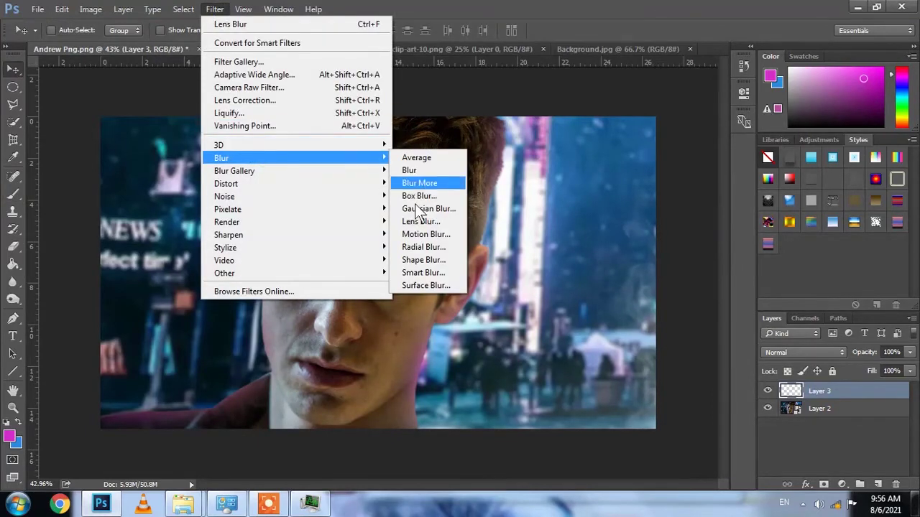
click(421, 208)
drag(743, 265, 712, 266)
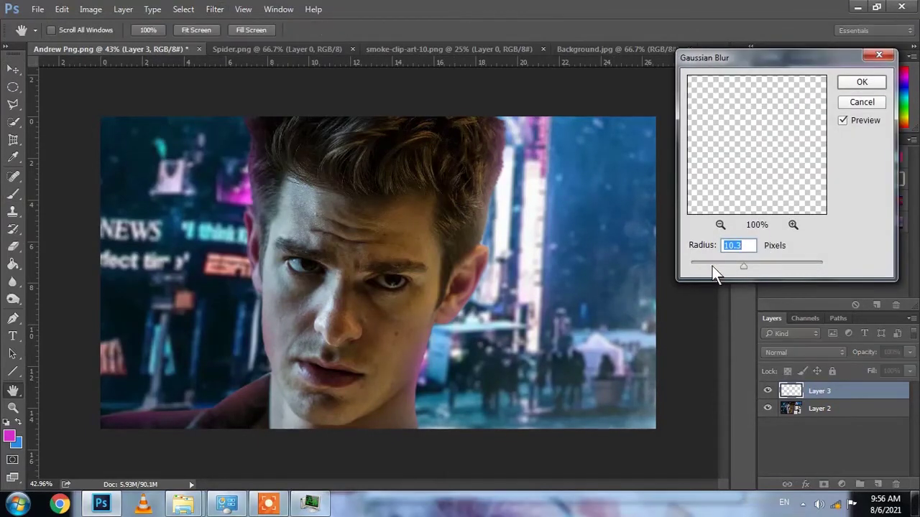
click(855, 81)
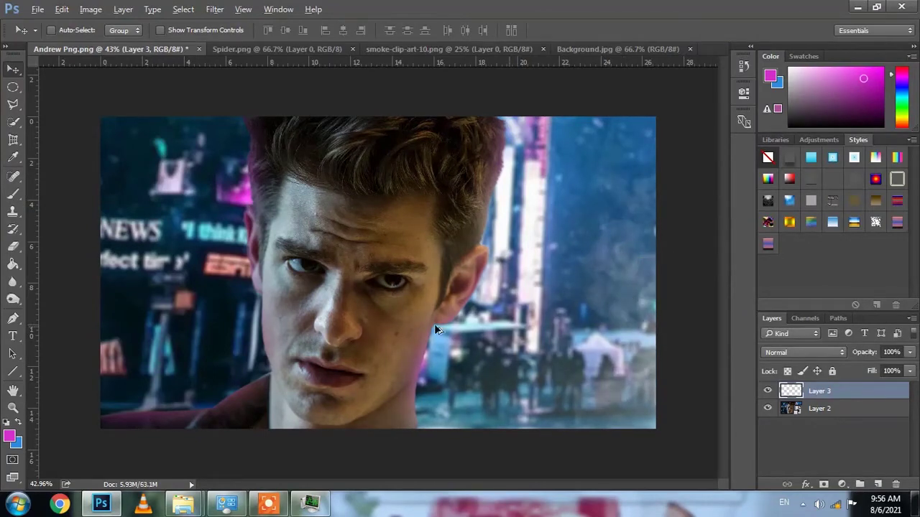
scroll(434, 329, down, 2)
Step: Duplicate the smoke toward the upper left and streak the copy with a 76-pixel Motion Blur
drag(616, 352, 205, 278)
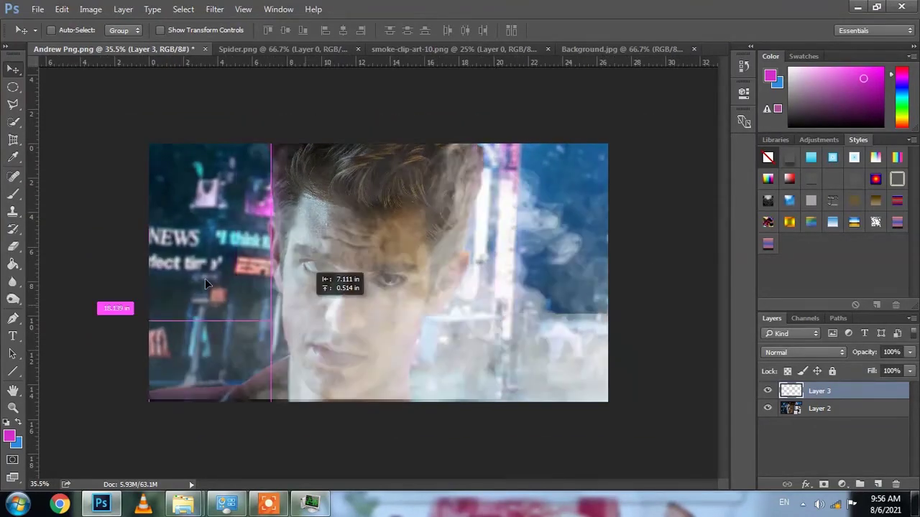
mouse_move(416, 316)
mouse_down()
mouse_move(421, 335)
mouse_move(213, 262)
mouse_move(190, 216)
mouse_move(228, 146)
mouse_move(215, 123)
mouse_up()
click(222, 12)
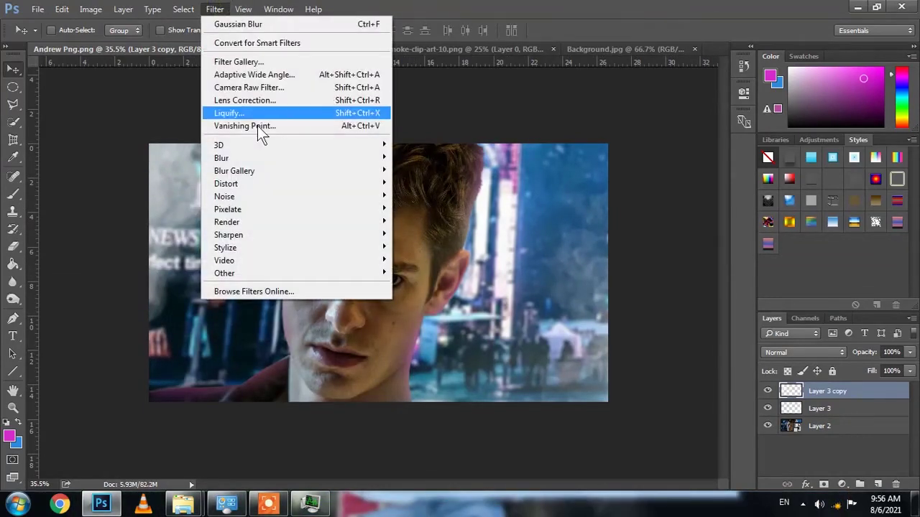
click(433, 234)
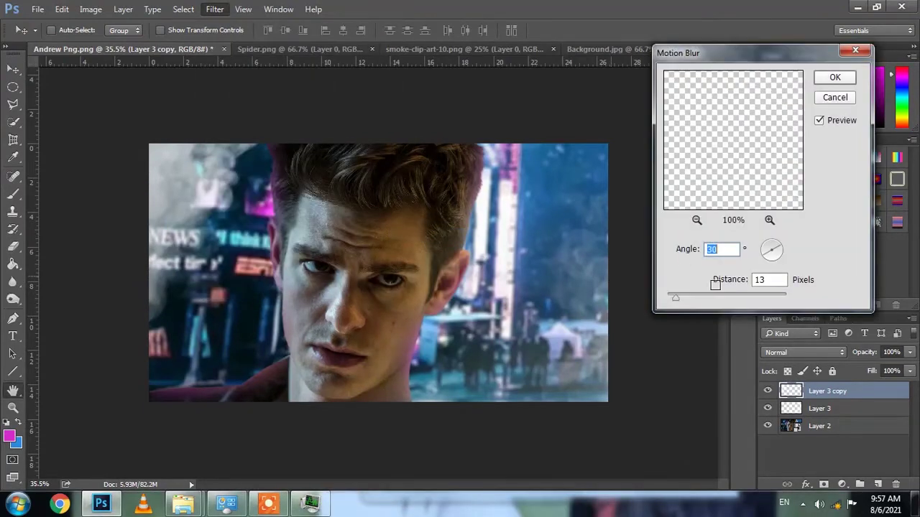
click(703, 300)
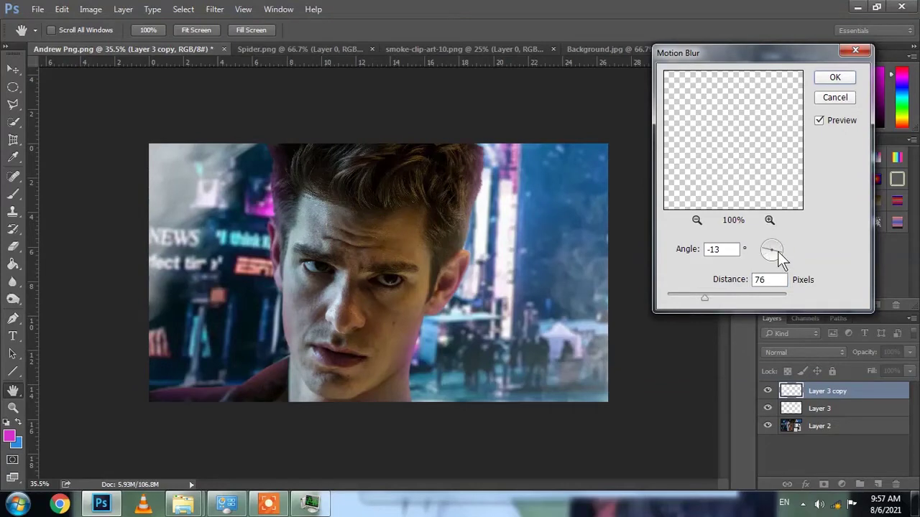
click(832, 79)
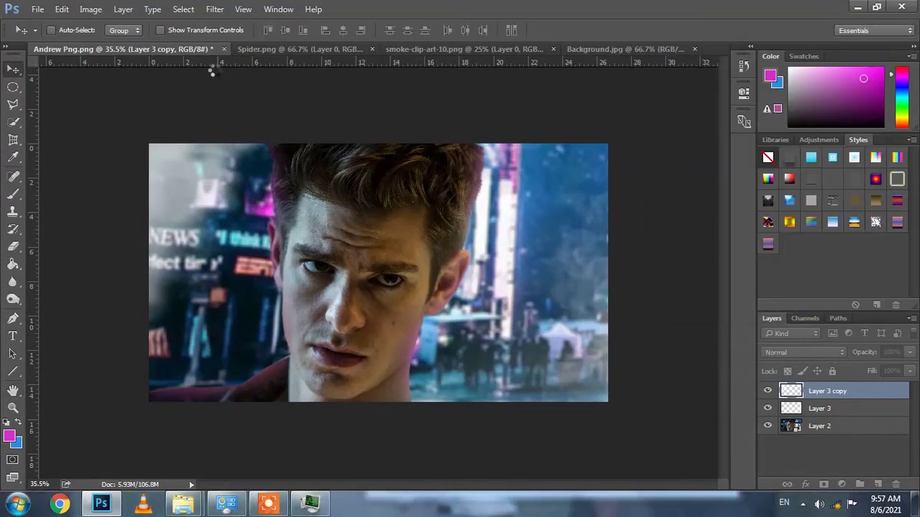
Step: Give the smoke copy a 19.6-pixel Gaussian Blur and shift it on the canvas
click(215, 9)
mouse_move(222, 158)
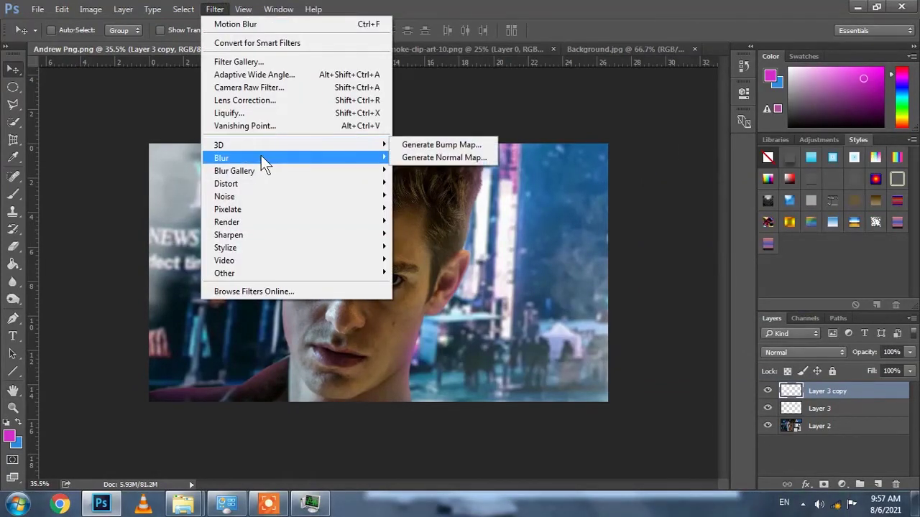
click(428, 208)
drag(732, 263, 771, 264)
click(862, 82)
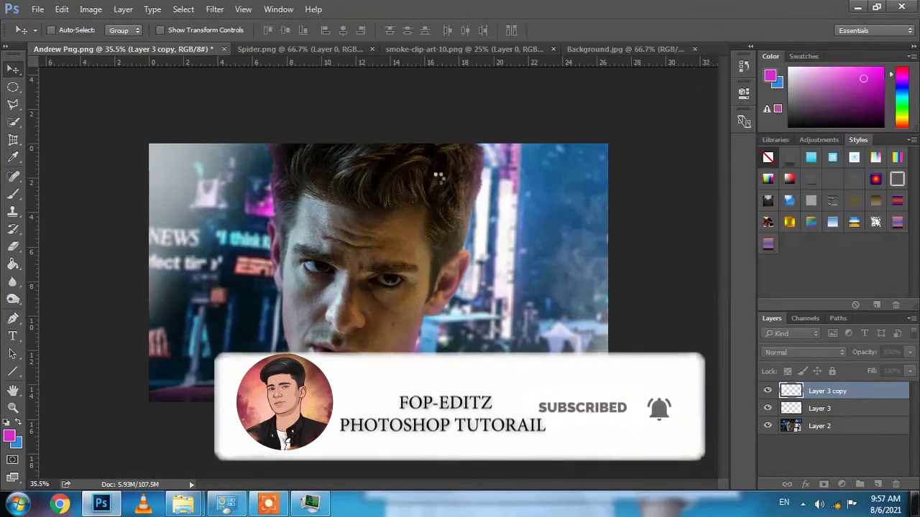
mouse_move(208, 228)
mouse_down()
mouse_move(171, 241)
mouse_move(270, 106)
mouse_up()
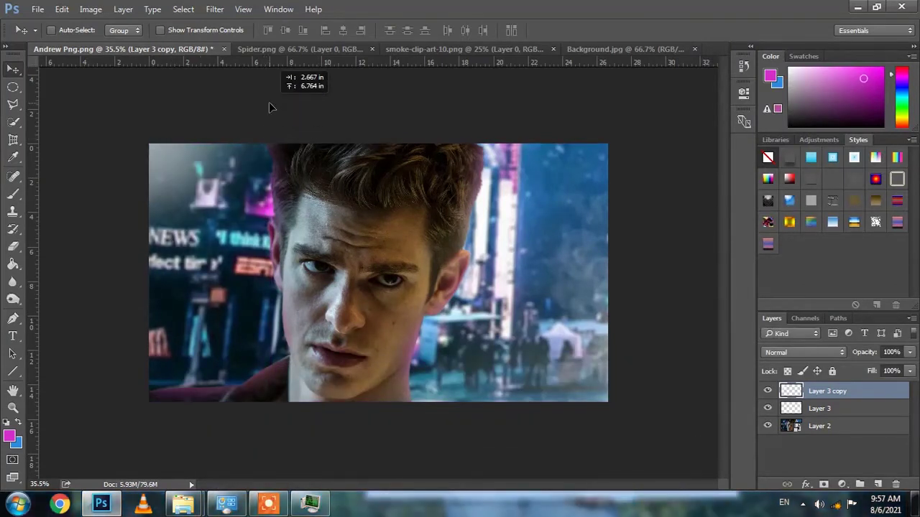
Step: Apply a Warming Filter (85) photo filter at 25% density
click(91, 9)
mouse_move(110, 43)
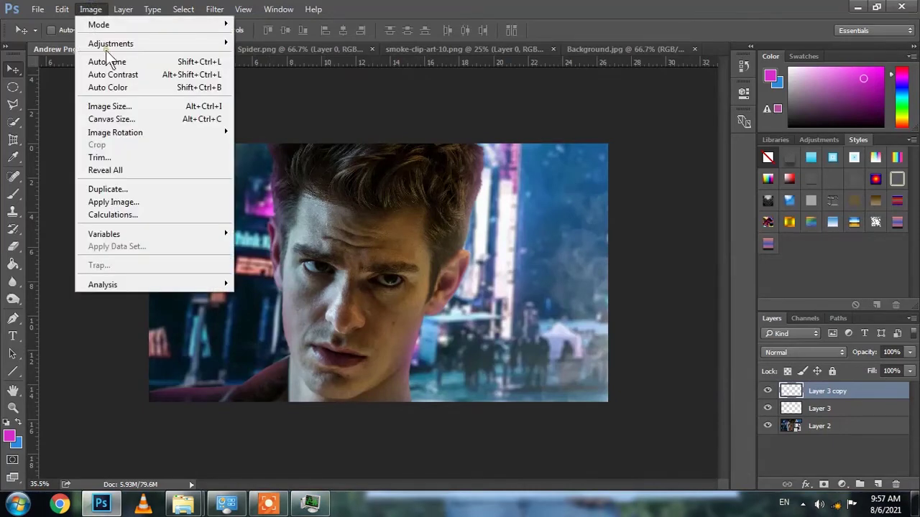
click(287, 148)
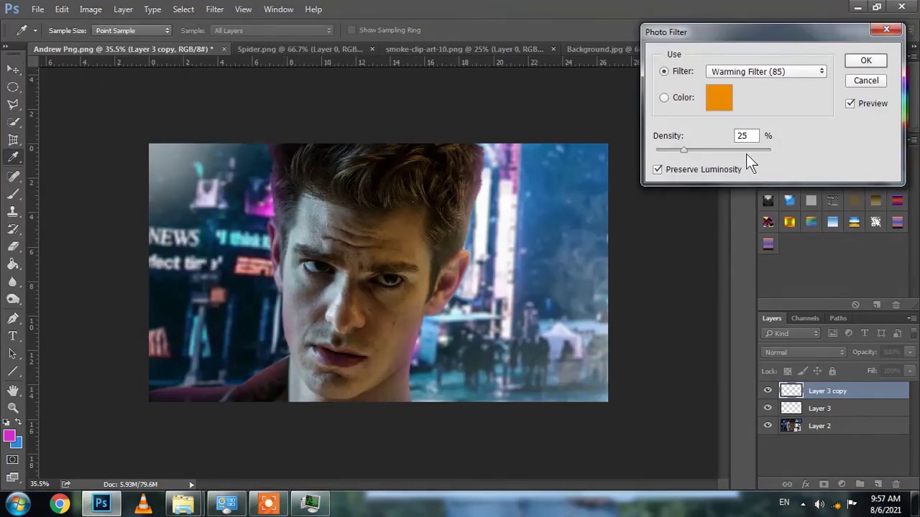
click(855, 61)
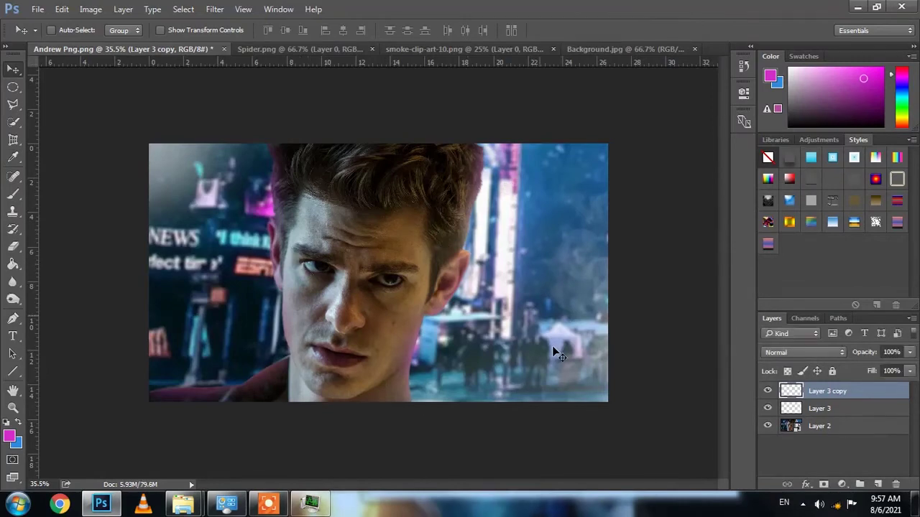
Step: Convert all three layers into a single smart object
shift+click(820, 426)
right_click(820, 425)
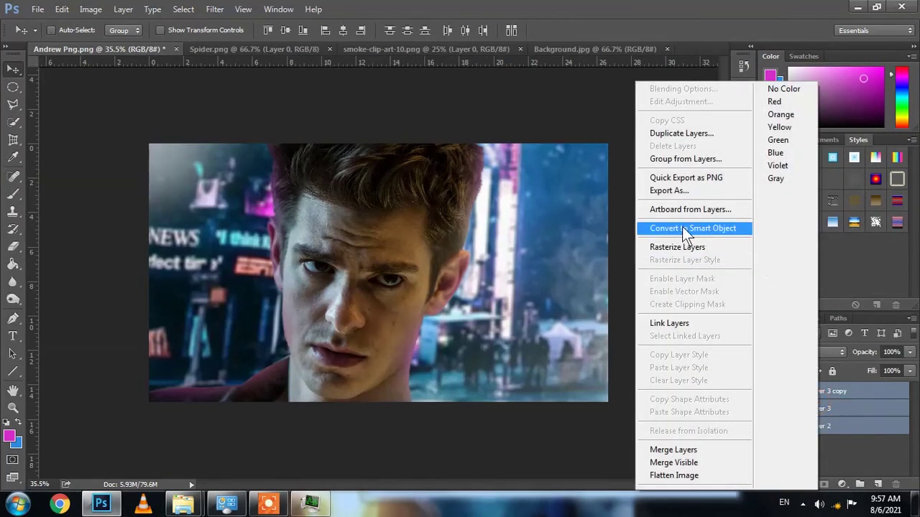
click(682, 226)
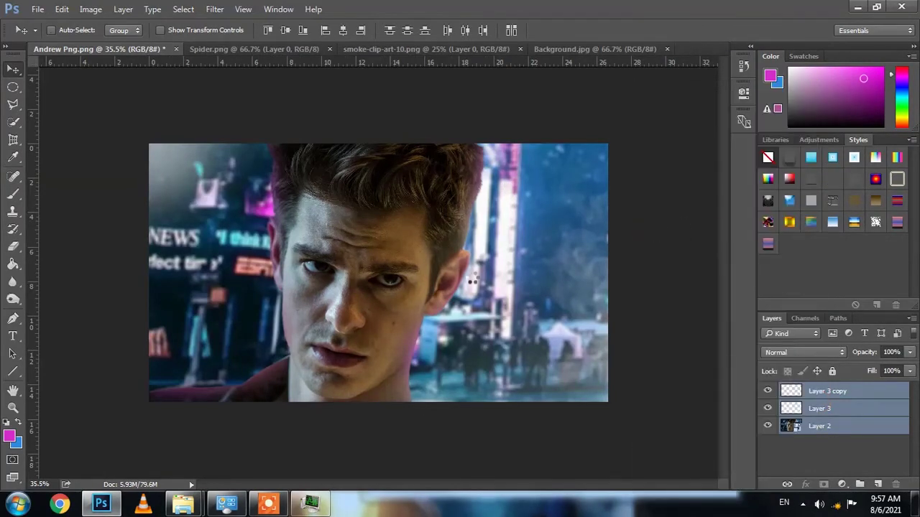
Step: Bring the Spider-Man No Way Home logo in from Spider.png and shrink it to about 29%
click(358, 49)
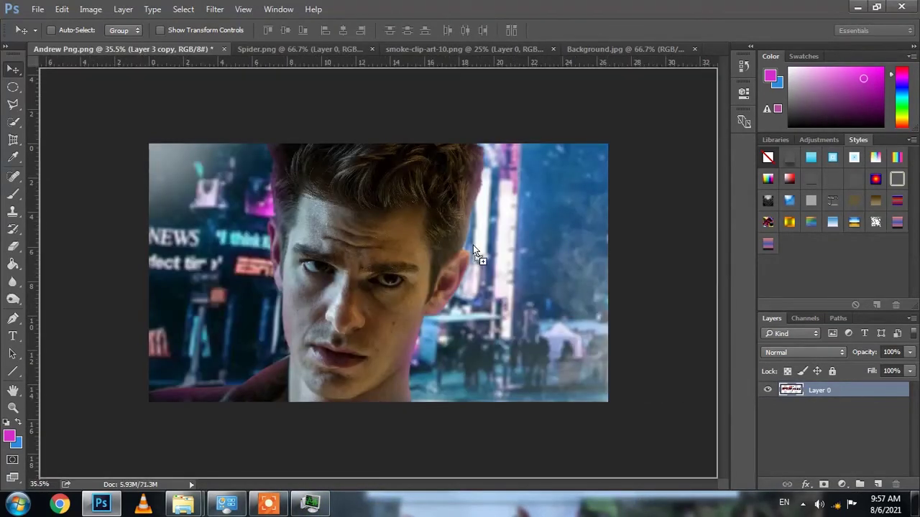
drag(219, 91, 480, 248)
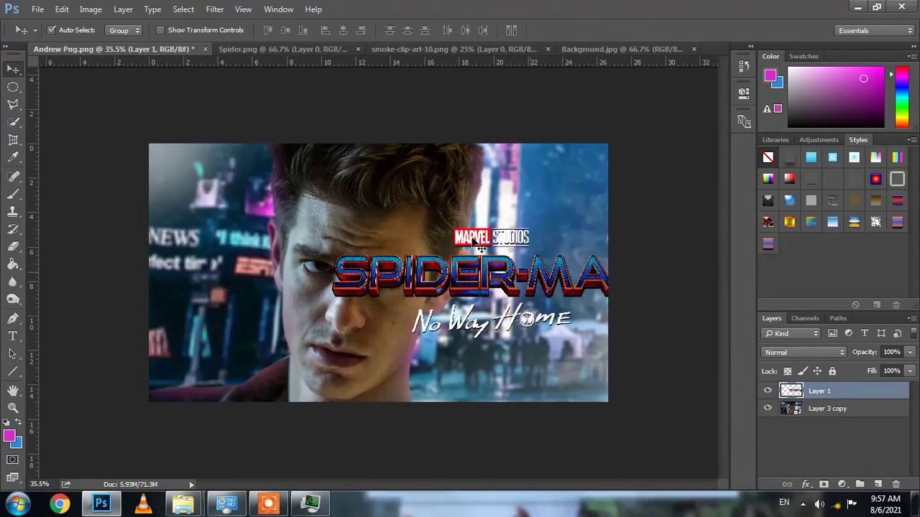
key(ctrl+t)
drag(650, 230, 447, 301)
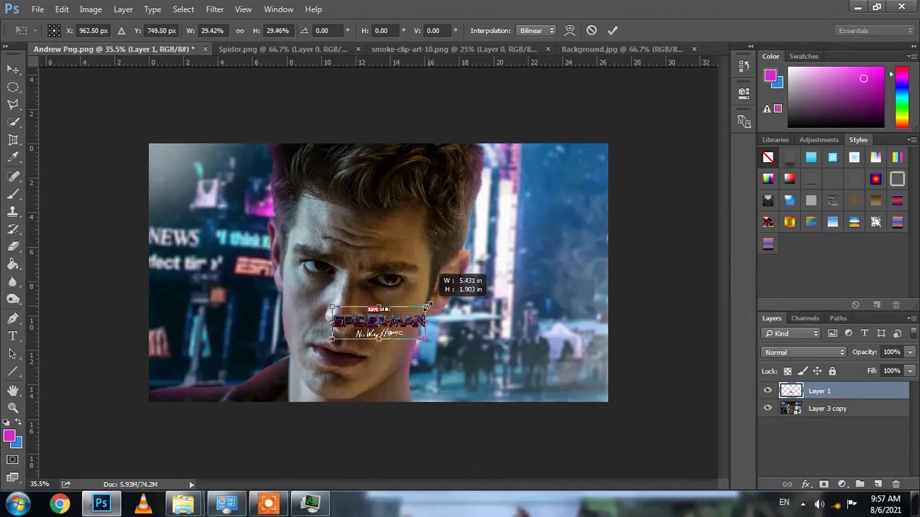
click(612, 29)
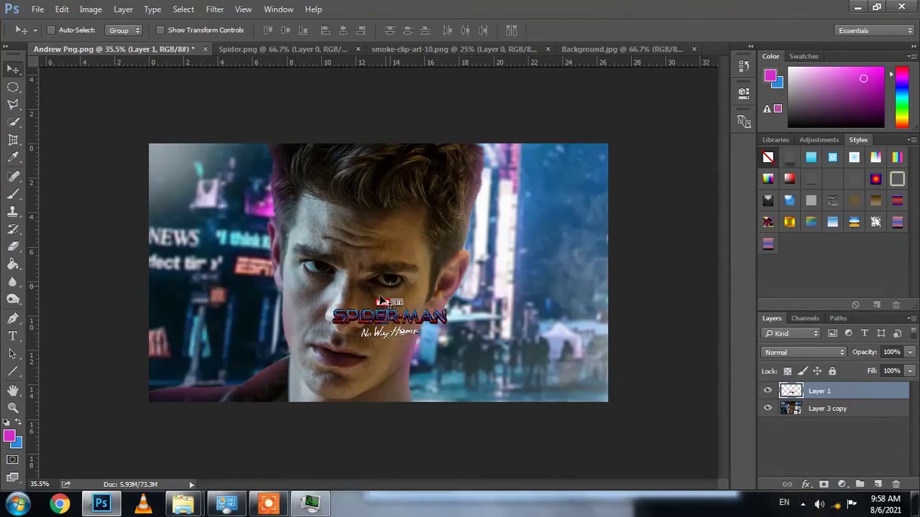
Step: Place the logo in the top-right corner, enlarge it to about 109%, and nudge it into position
mouse_move(378, 319)
mouse_down()
mouse_move(540, 194)
mouse_move(534, 174)
mouse_up()
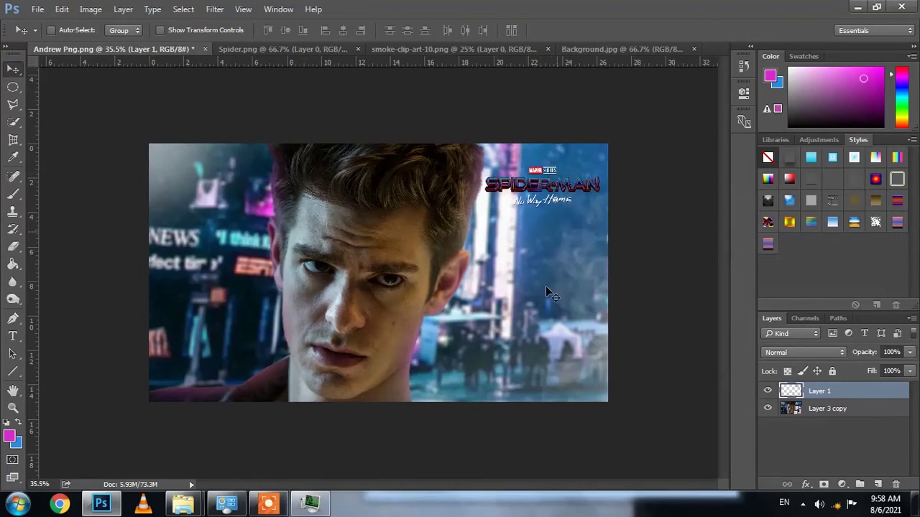
key(ctrl+t)
mouse_move(602, 160)
mouse_down()
mouse_move(612, 154)
mouse_move(582, 185)
mouse_up()
key(Return)
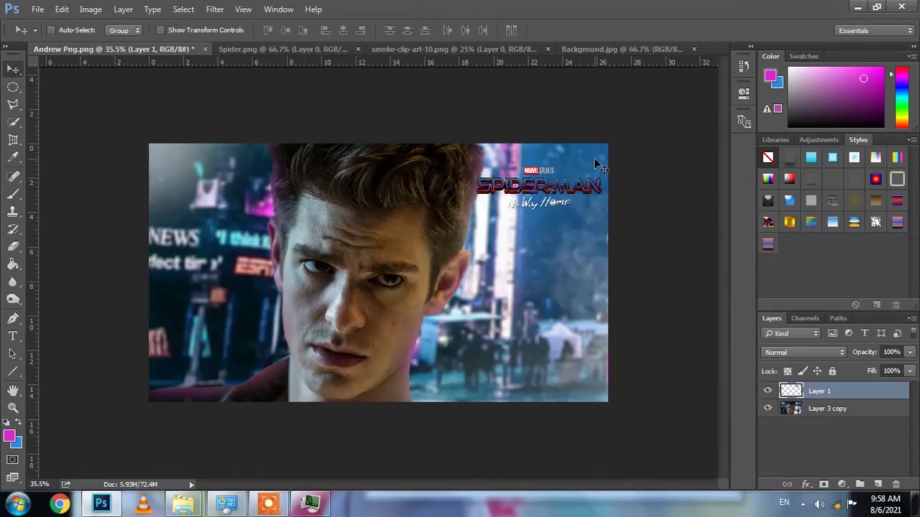
key(Up)
key(Up)
key(Up)
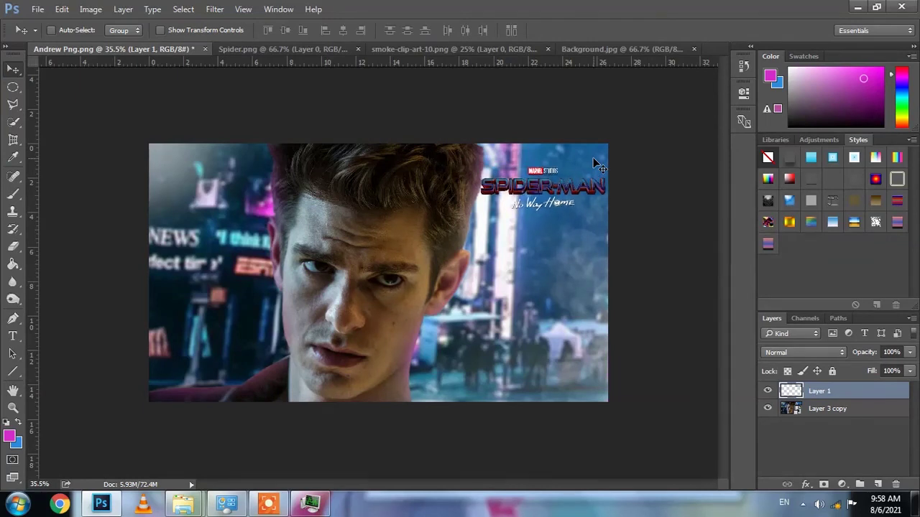
key(Up)
key(Up)
key(Up)
key(Right)
key(Right)
key(Right)
key(Up)
key(Up)
key(Up)
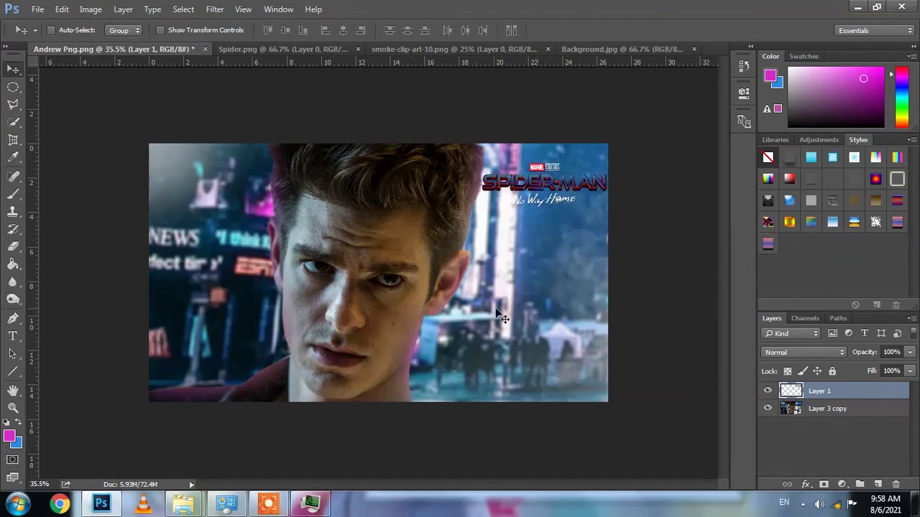